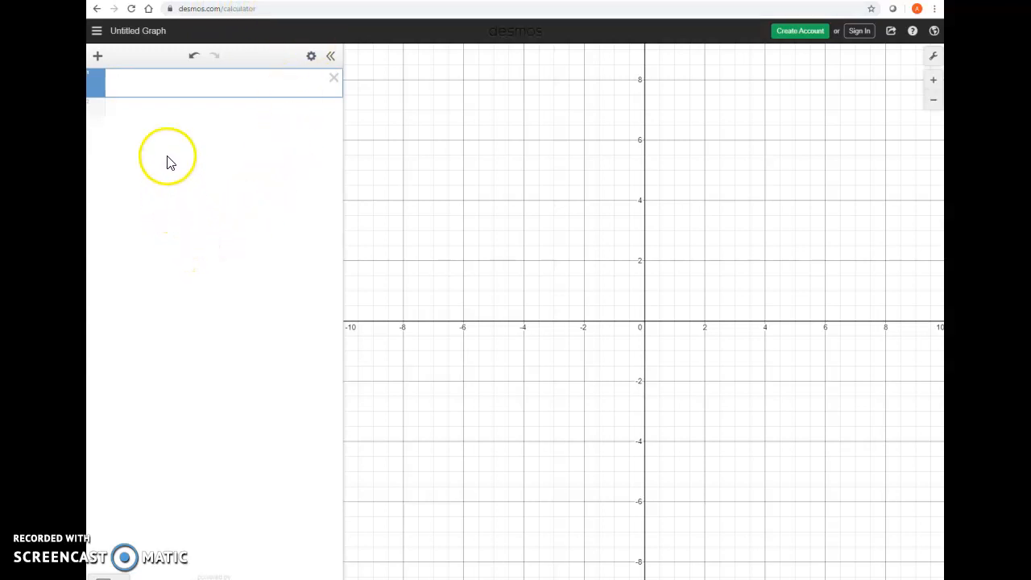
- Enter the function f(x)=x^2 in the first expression line
click(156, 81)
text(f(x)=)
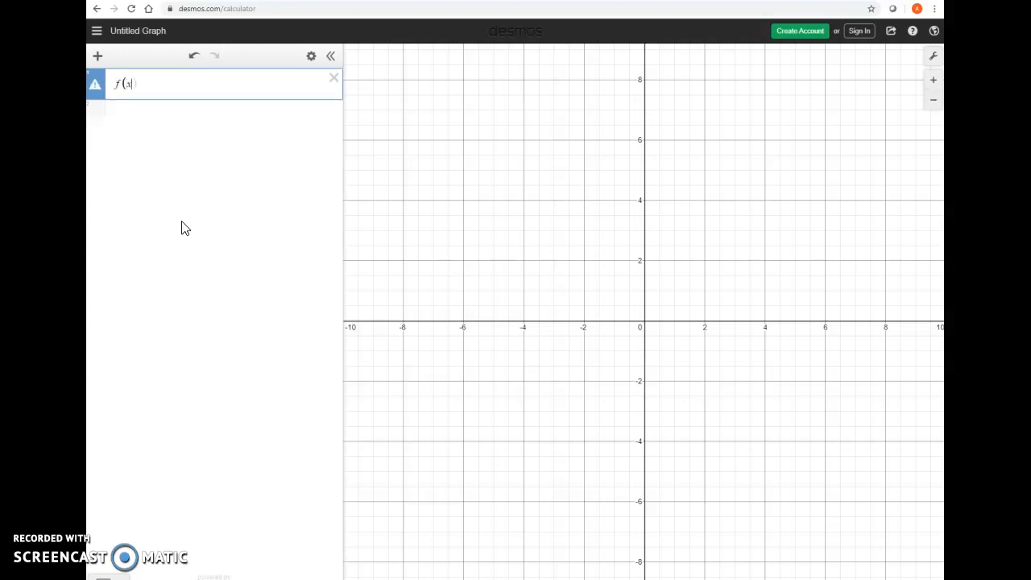
text(x)
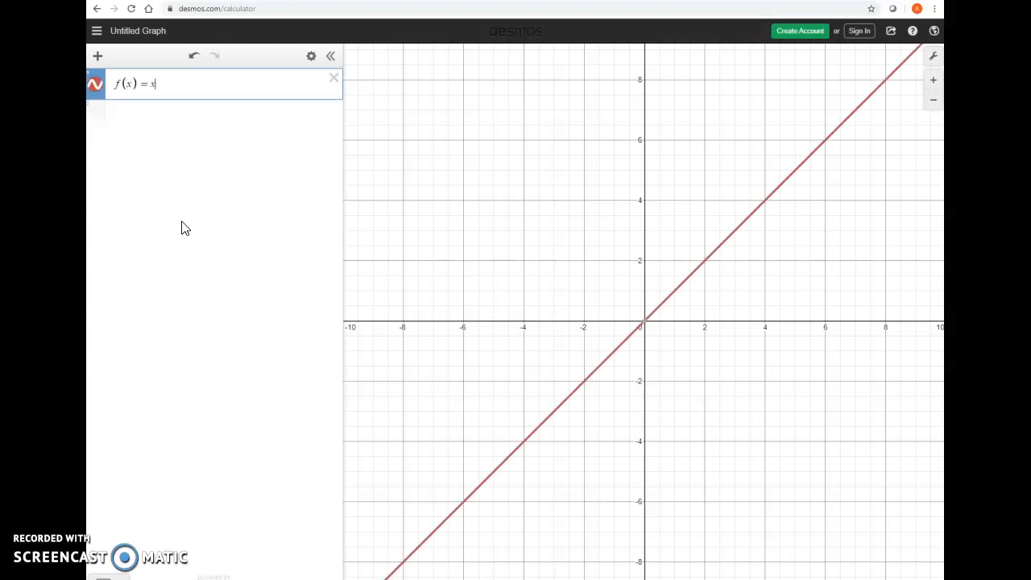
text(^2)
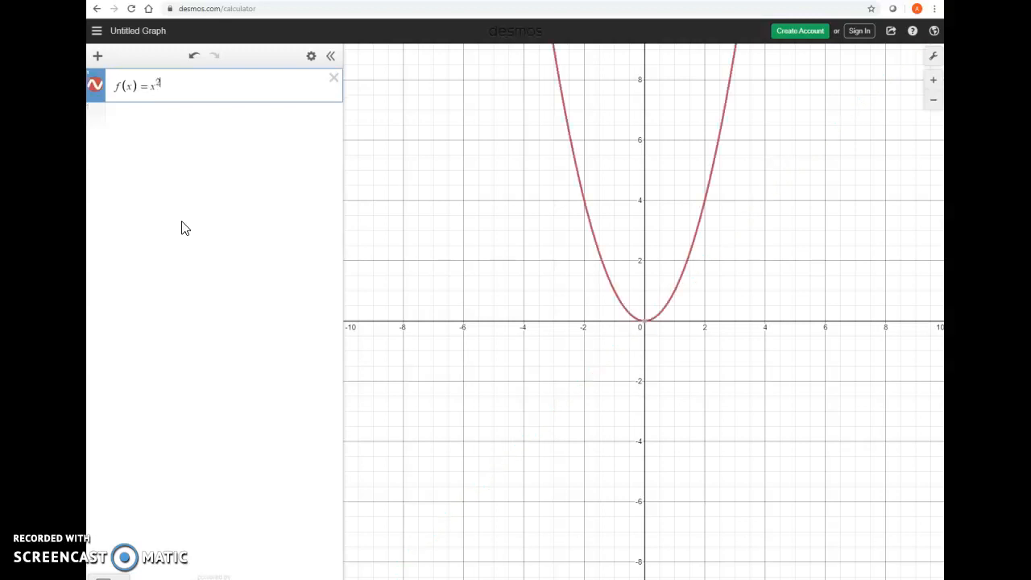
- Trace the parabola at its vertex, at x = 2 and at x = 1 to inspect these points
click(644, 323)
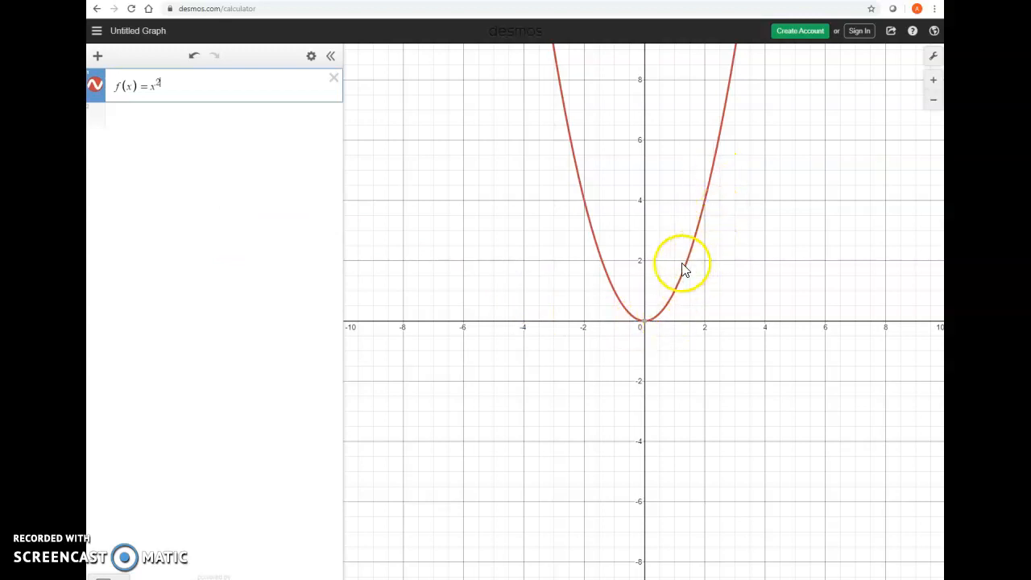
click(705, 202)
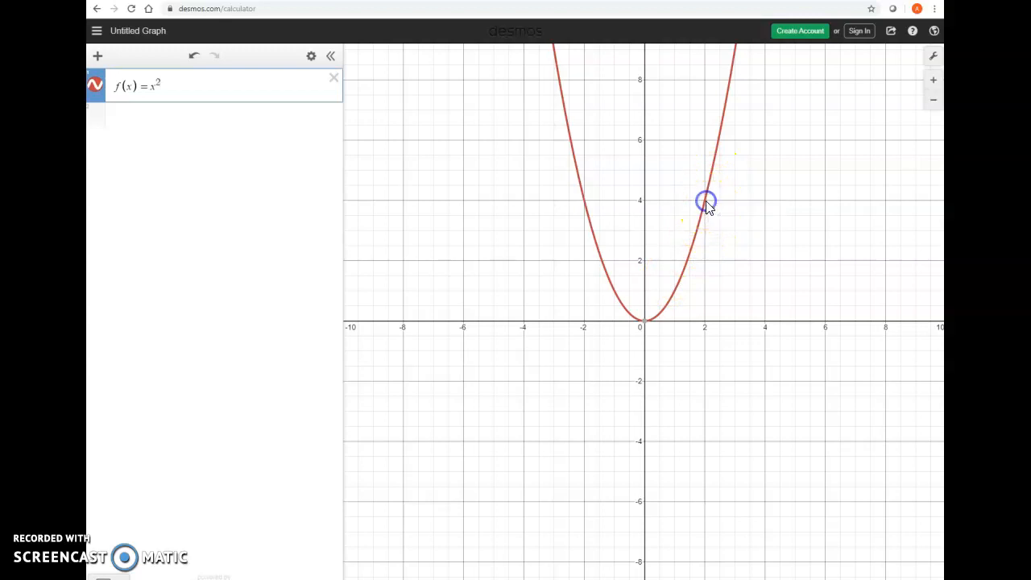
drag(706, 207, 676, 294)
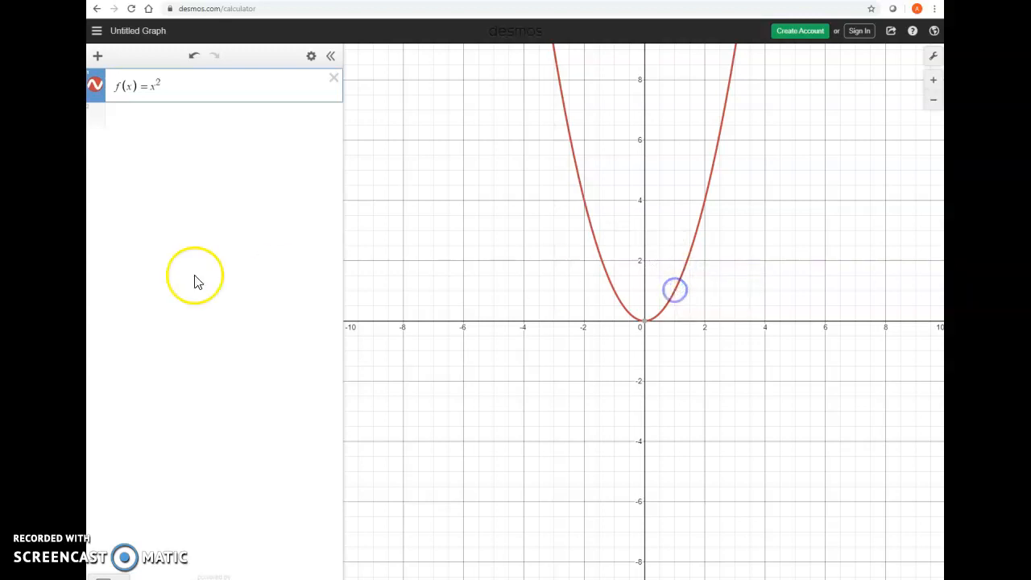
- Rewrite the function as f(x)=a(x-h)^2+k and add sliders for a, h and k
click(153, 86)
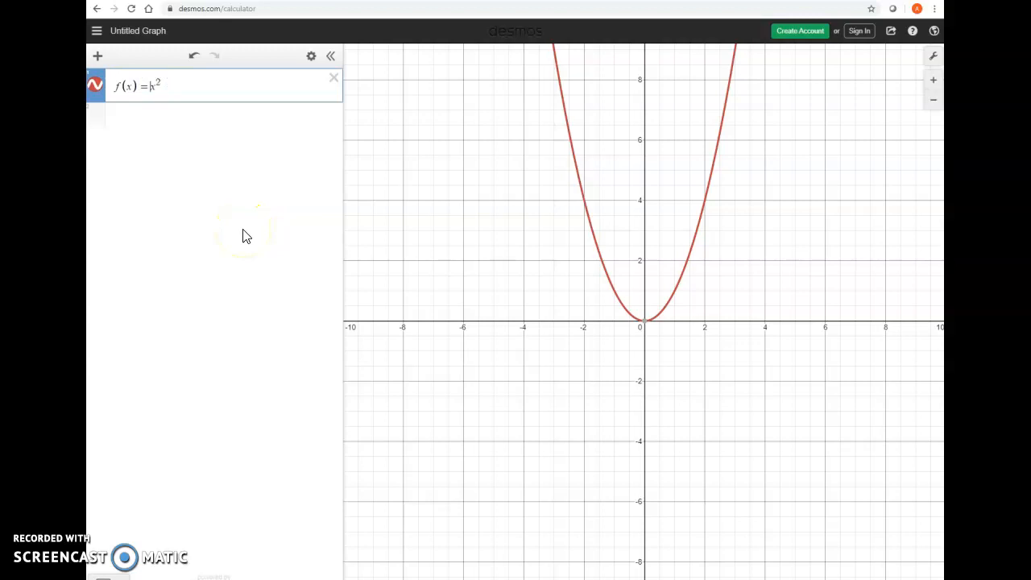
text(a()
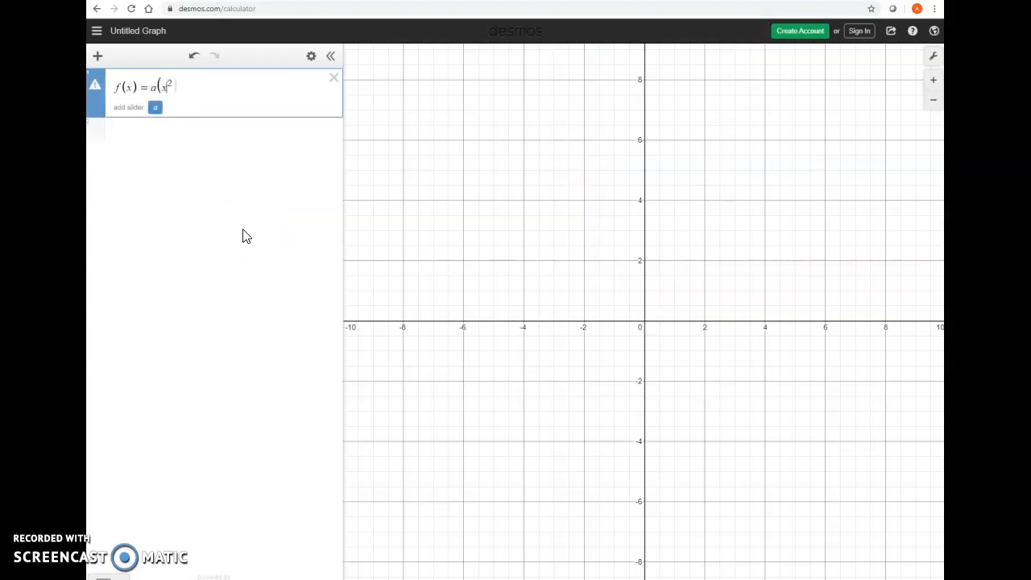
text(-h))
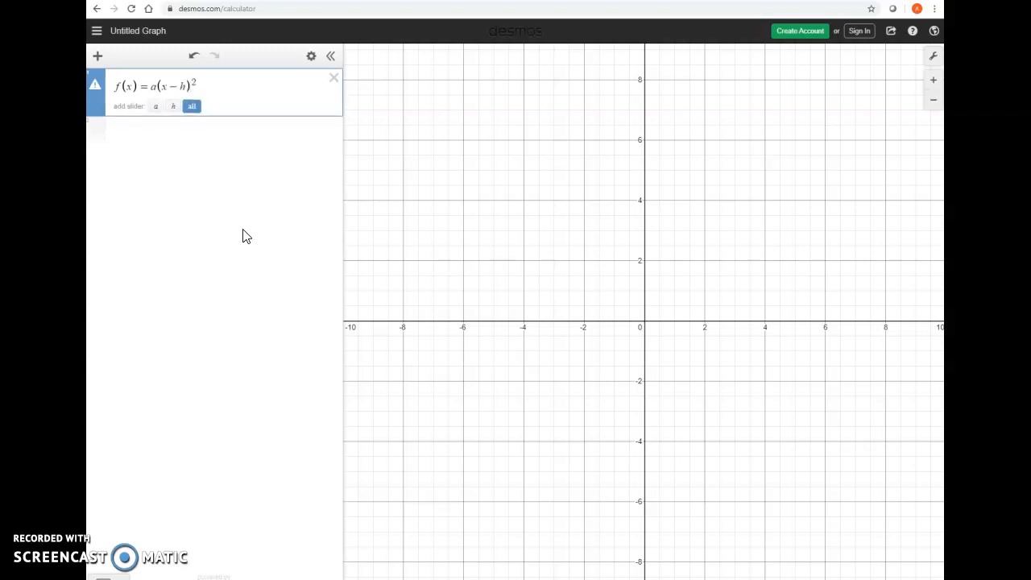
text(+k)
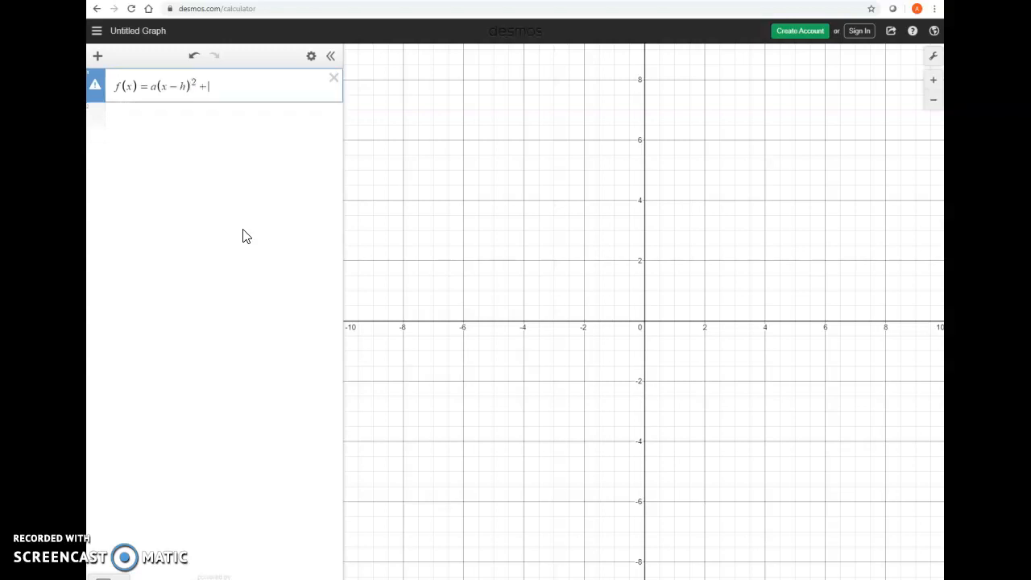
click(207, 133)
click(207, 108)
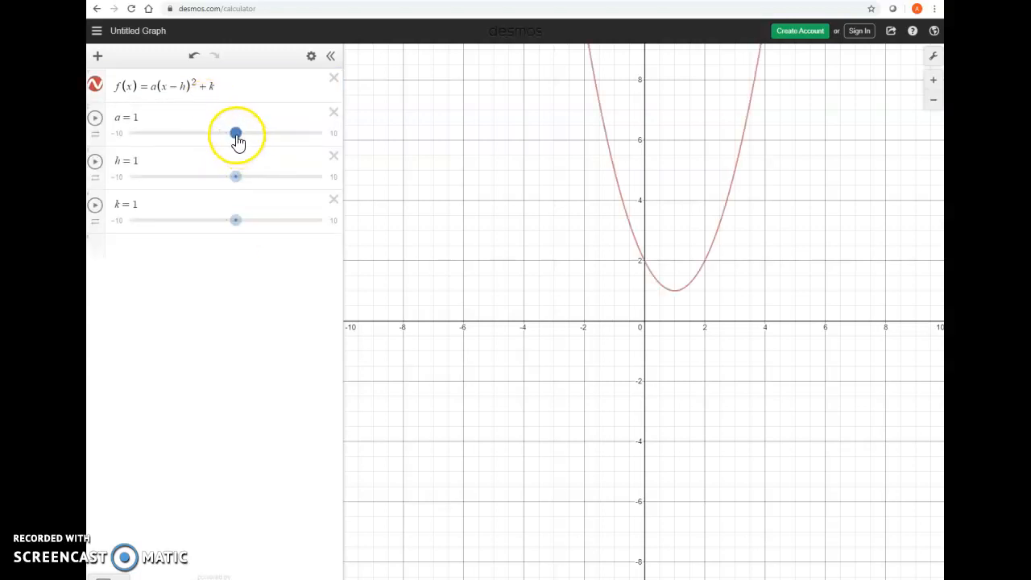
- Adjust the sliders to a = 1.1, h = 3.2 and k = 0, inspecting the parabola's vertex along the way
mouse_move(236, 139)
mouse_down()
mouse_move(263, 138)
mouse_move(238, 137)
mouse_up()
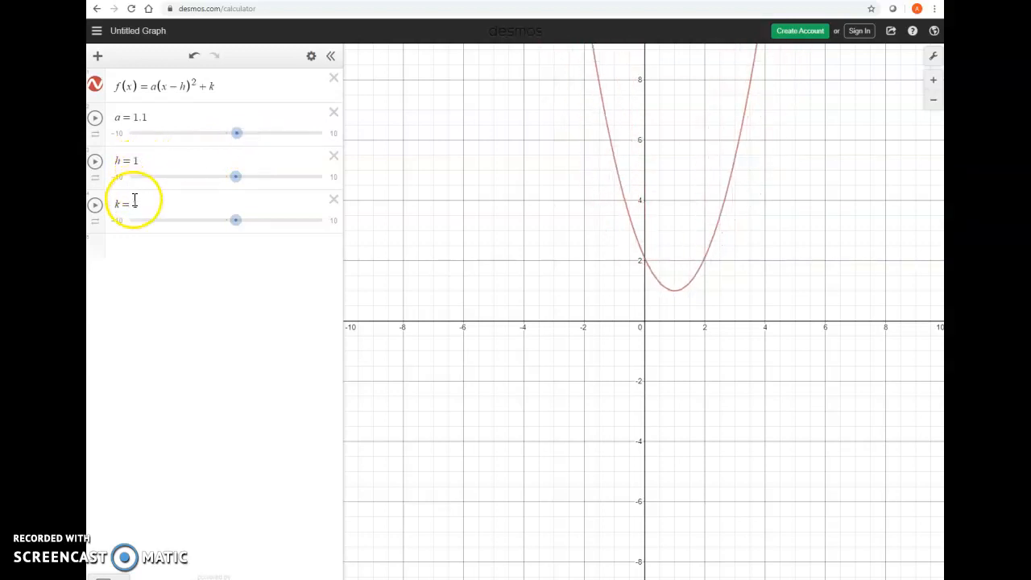
click(675, 292)
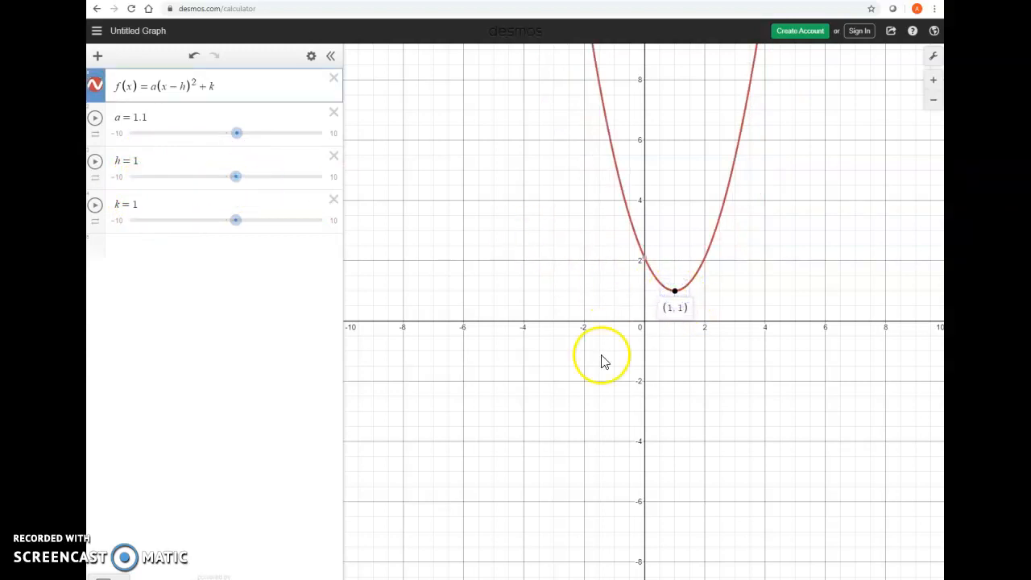
drag(235, 177, 257, 184)
mouse_move(235, 220)
mouse_down()
mouse_move(287, 230)
mouse_move(230, 233)
mouse_up()
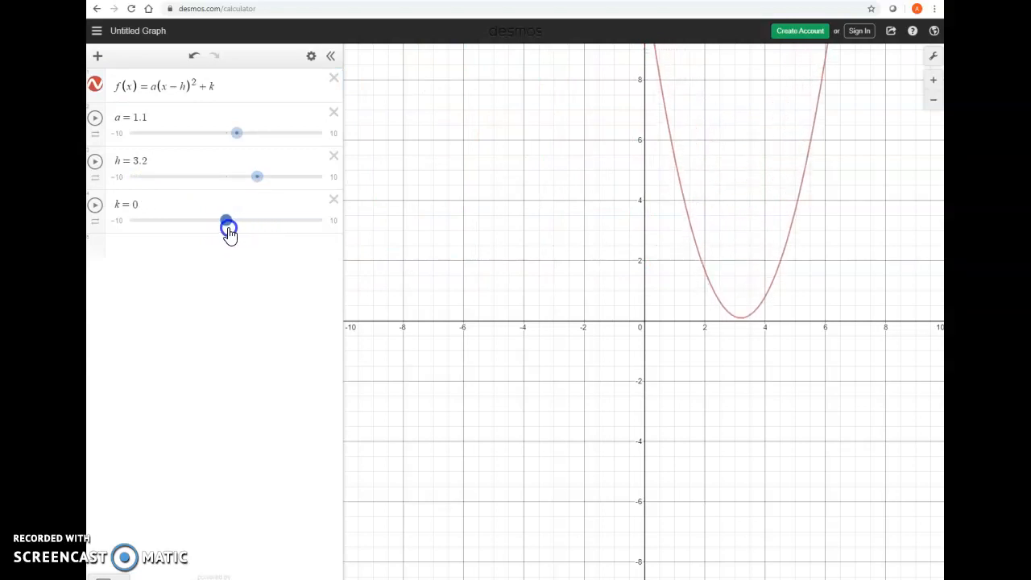
- Set the h slider to 0 and the a slider to 1
click(256, 177)
drag(256, 177, 227, 182)
mouse_move(236, 133)
mouse_down()
mouse_move(203, 145)
mouse_move(324, 143)
mouse_move(179, 154)
mouse_move(235, 146)
mouse_up()
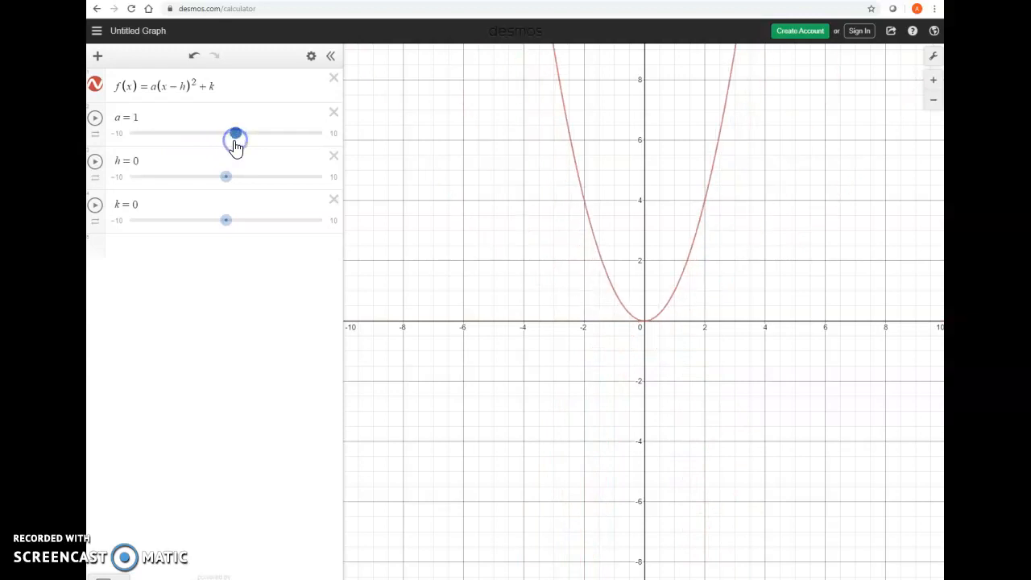
- Insert the coefficient b in front of a in the function and add a slider for b
click(149, 87)
click(227, 177)
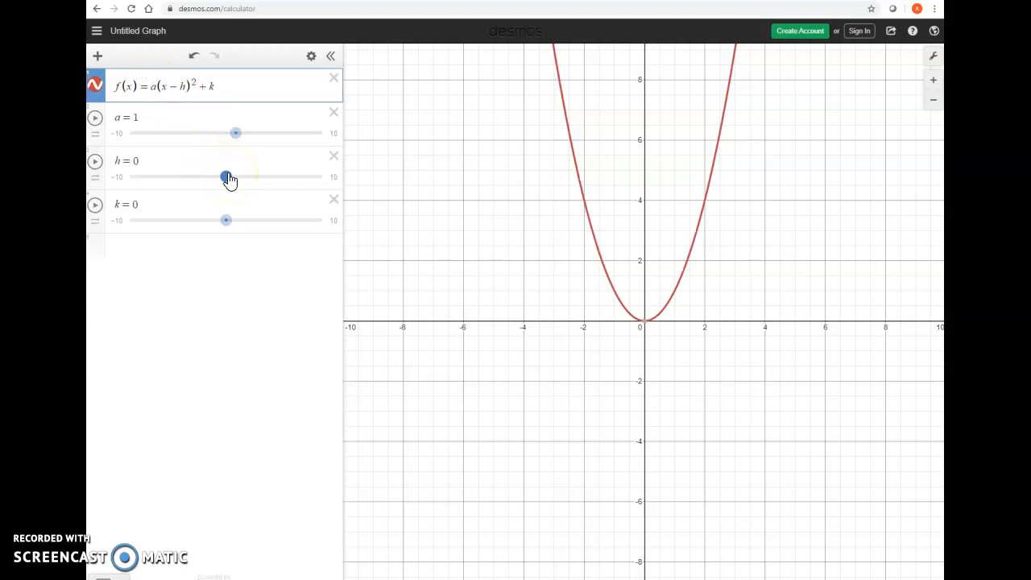
text(b)
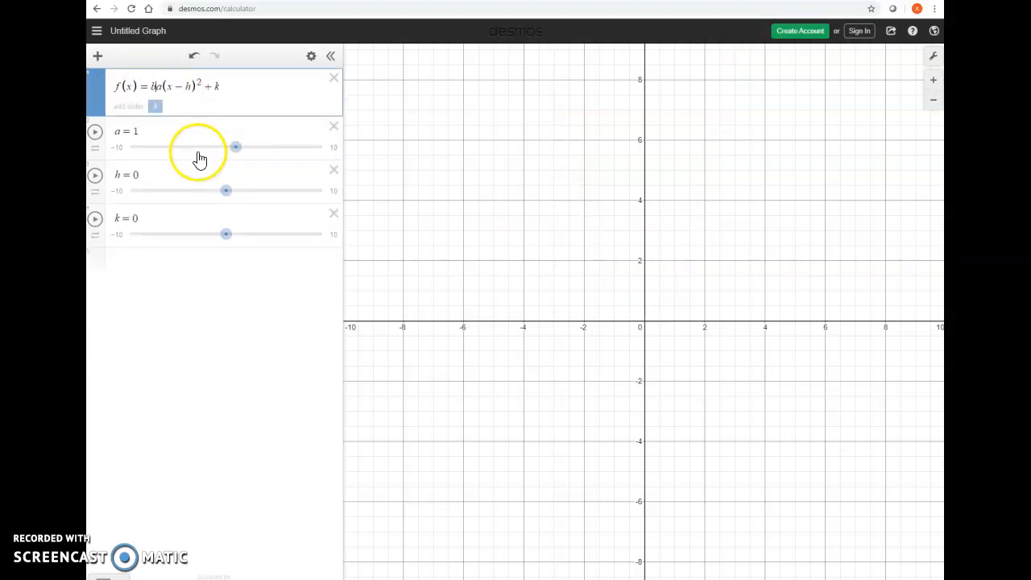
click(154, 105)
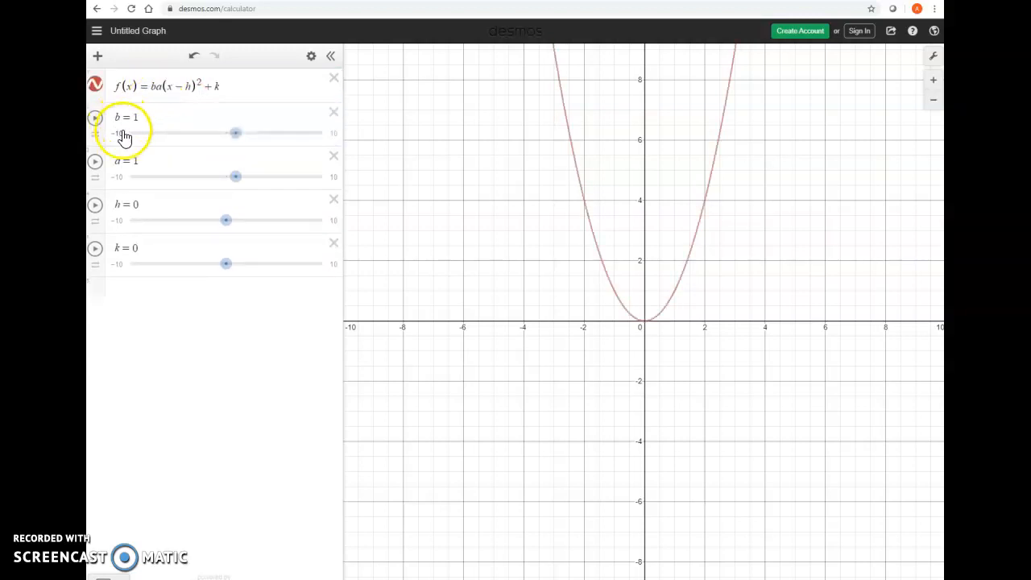
- Limit the b slider to the range -1 to 1 with step 2 and try it out
click(121, 134)
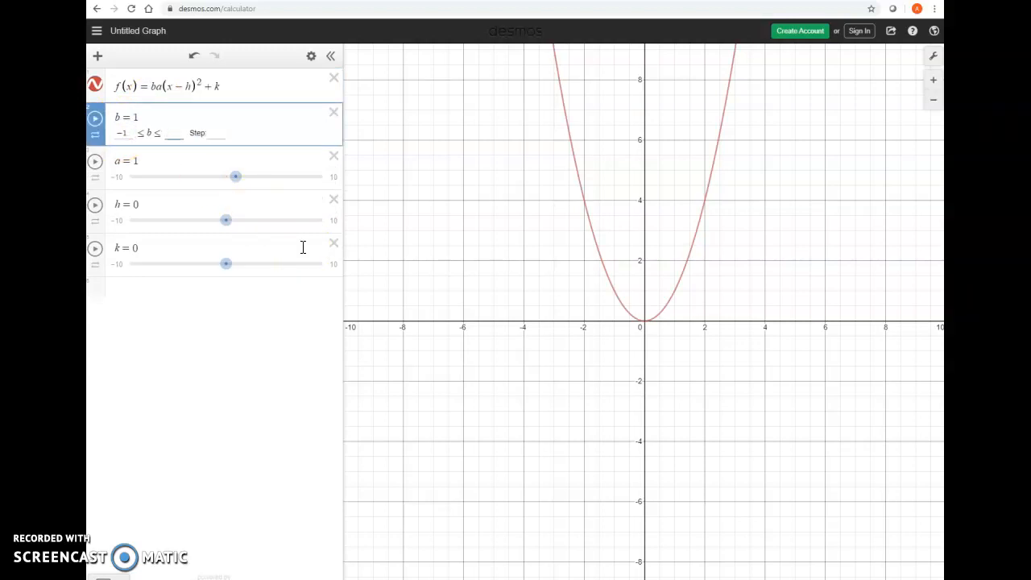
click(221, 132)
click(277, 116)
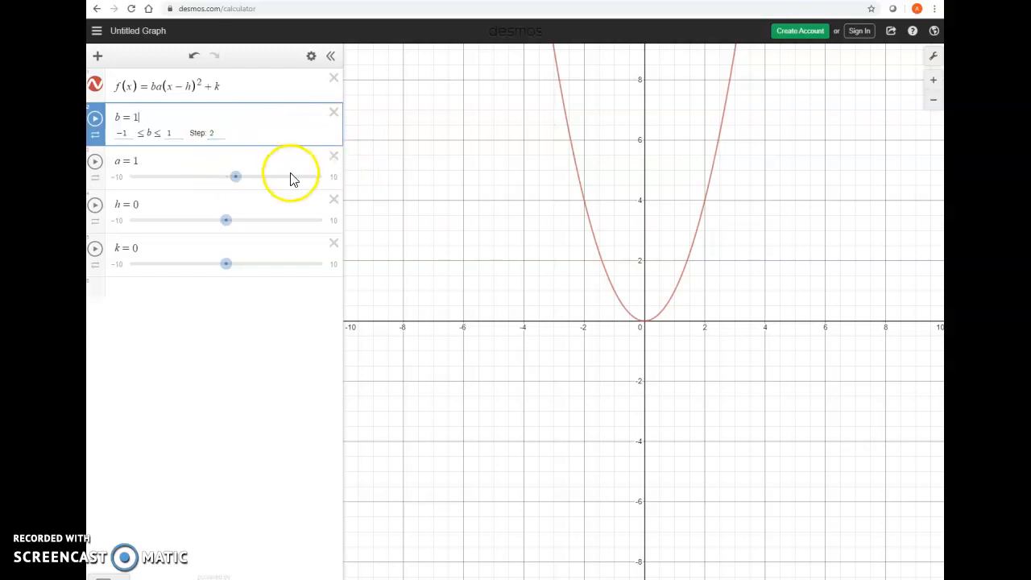
click(263, 164)
drag(326, 134, 286, 154)
- Limit the a slider to the range 0 to 5 with a step of .01
click(137, 161)
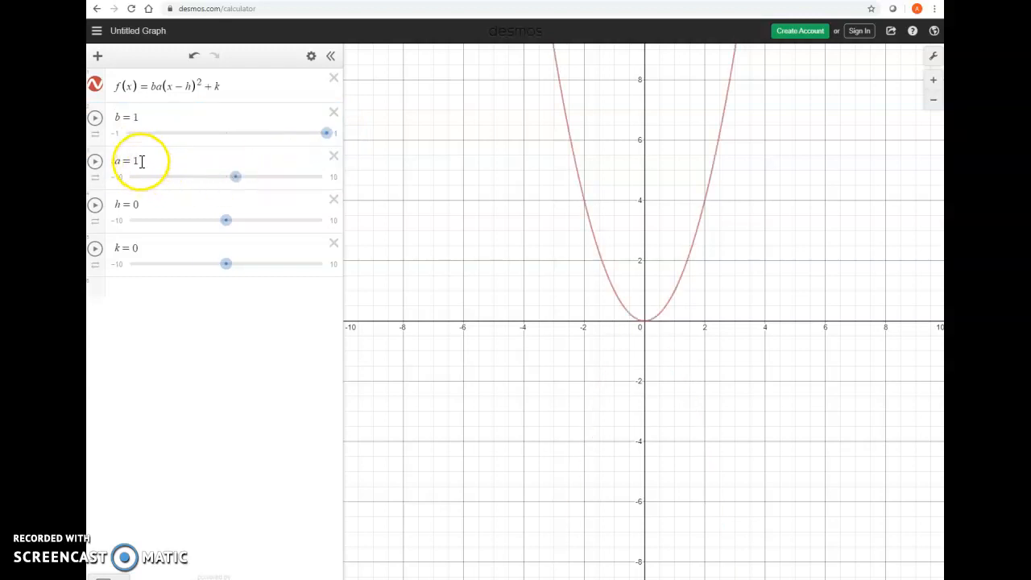
click(126, 176)
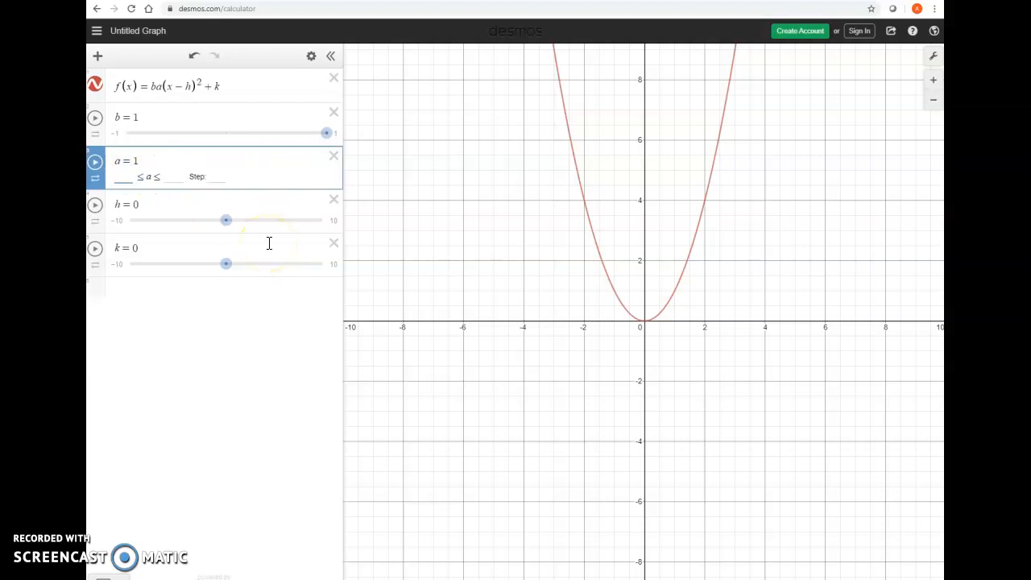
click(174, 178)
click(212, 177)
click(179, 177)
key(BackSpace)
key(BackSpace)
click(211, 176)
click(287, 371)
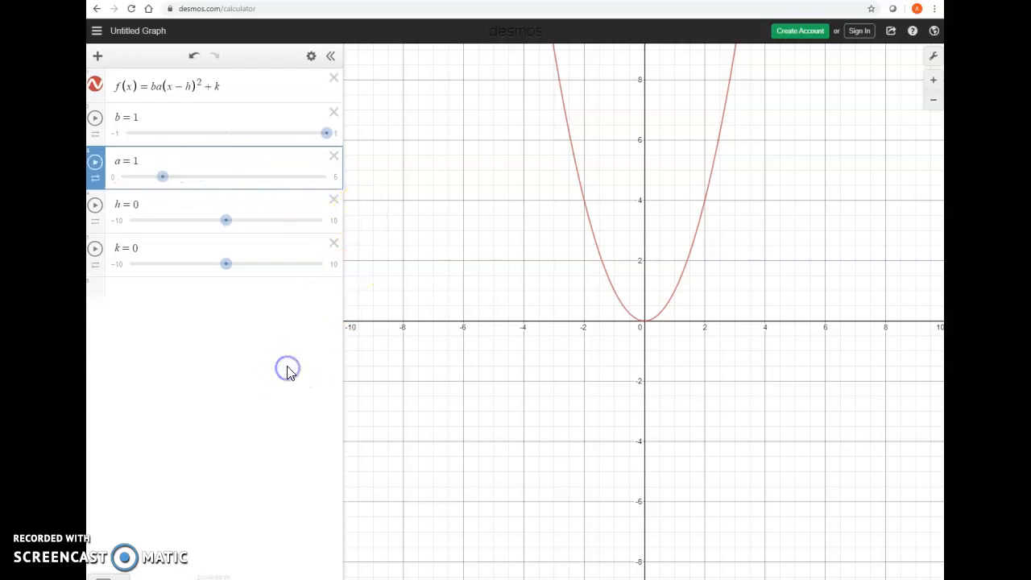
- Try out the a slider and set a to 0.01
drag(173, 181, 153, 176)
click(158, 160)
key(BackSpace)
key(BackSpace)
key(BackSpace)
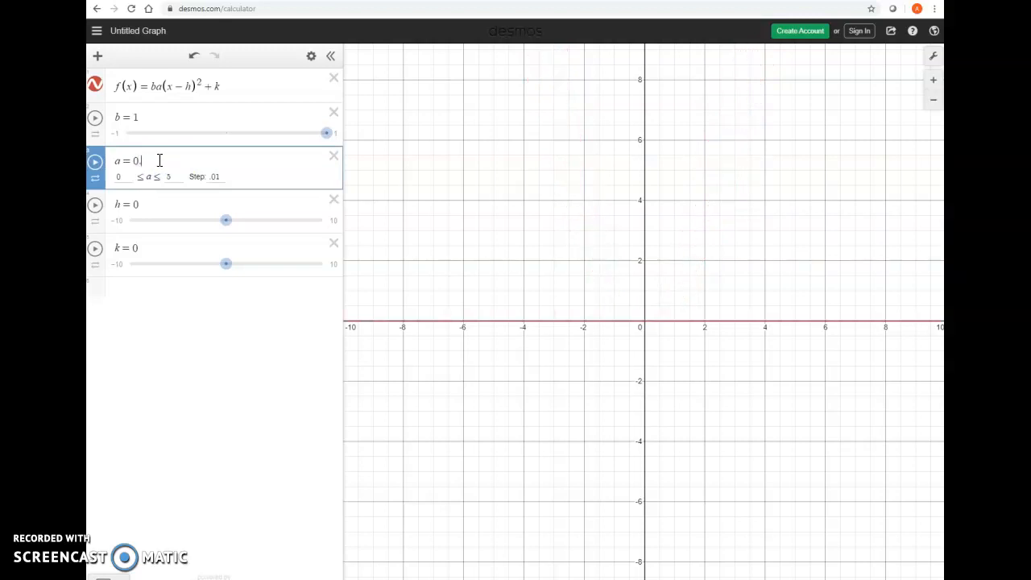
text(.01)
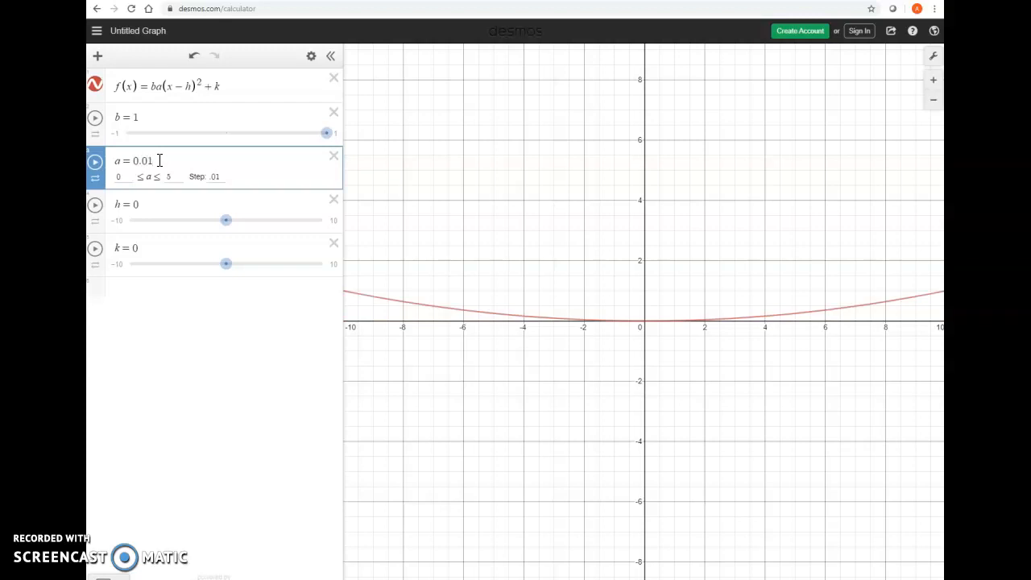
- Delete the sliders for b, a, h and k
click(333, 113)
click(334, 126)
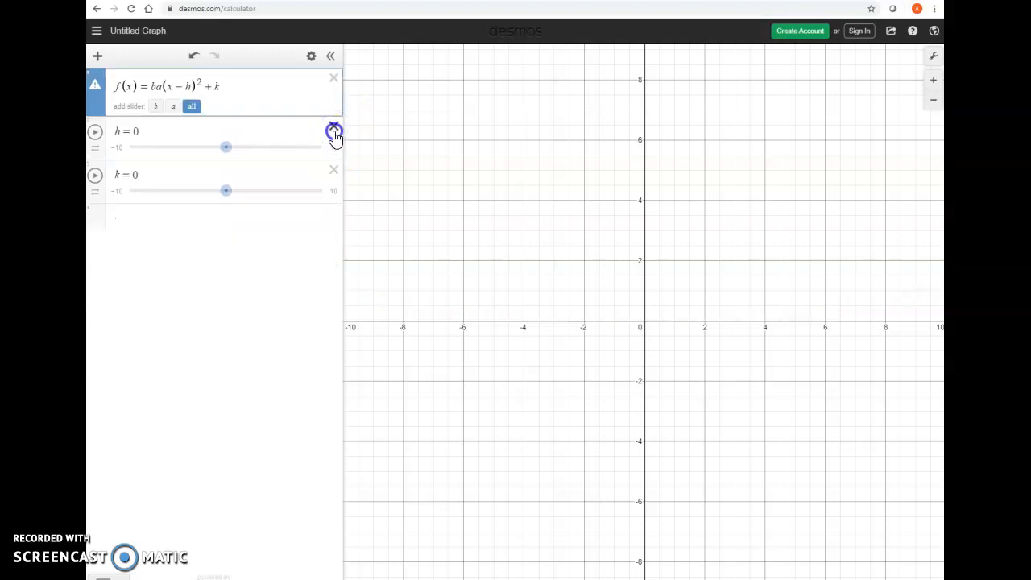
click(333, 128)
click(333, 127)
- Strip the parameters from the function so that it reads f(x)=x^2
click(161, 85)
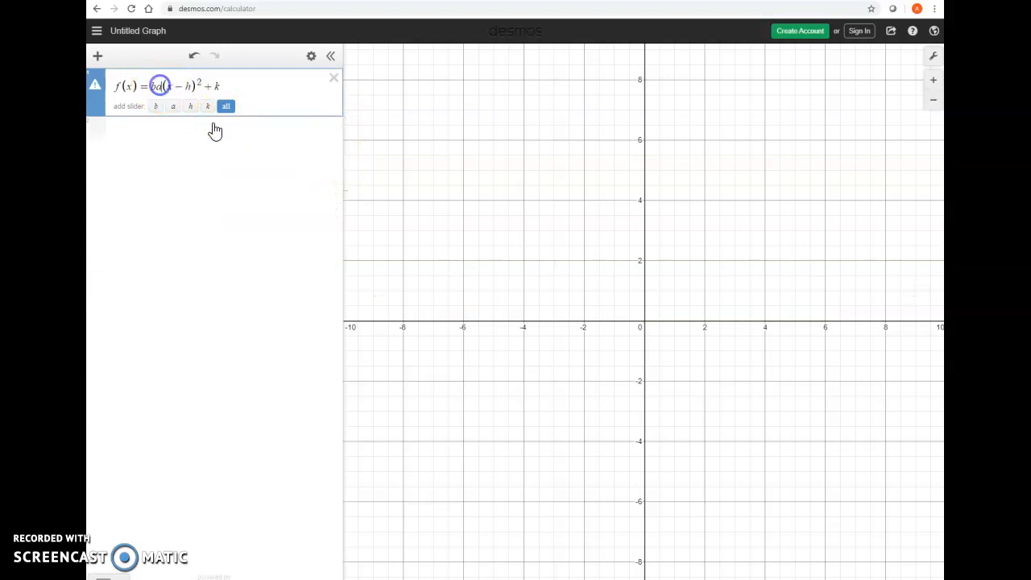
key(BackSpace)
key(BackSpace)
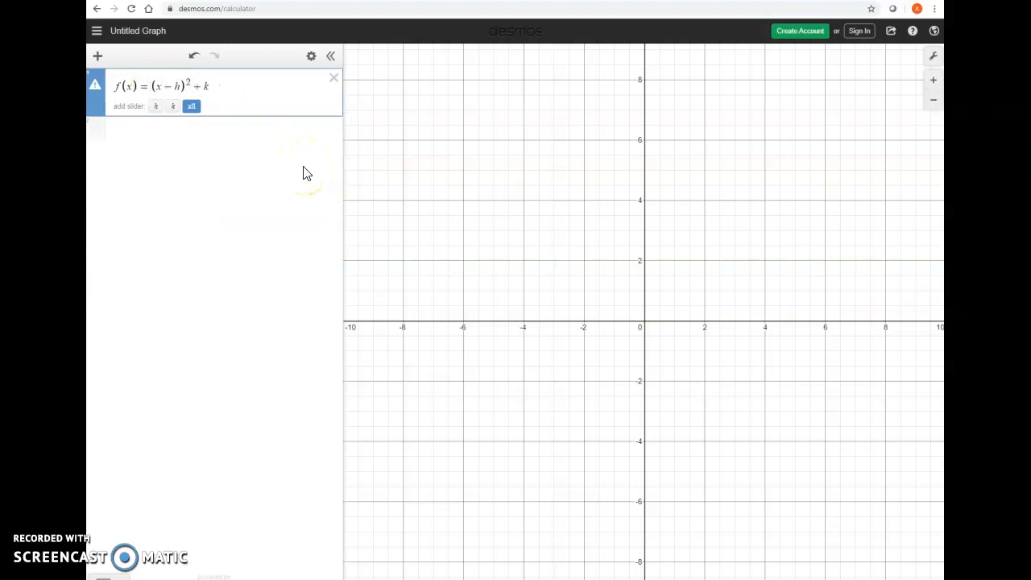
key(Delete)
key(Delete)
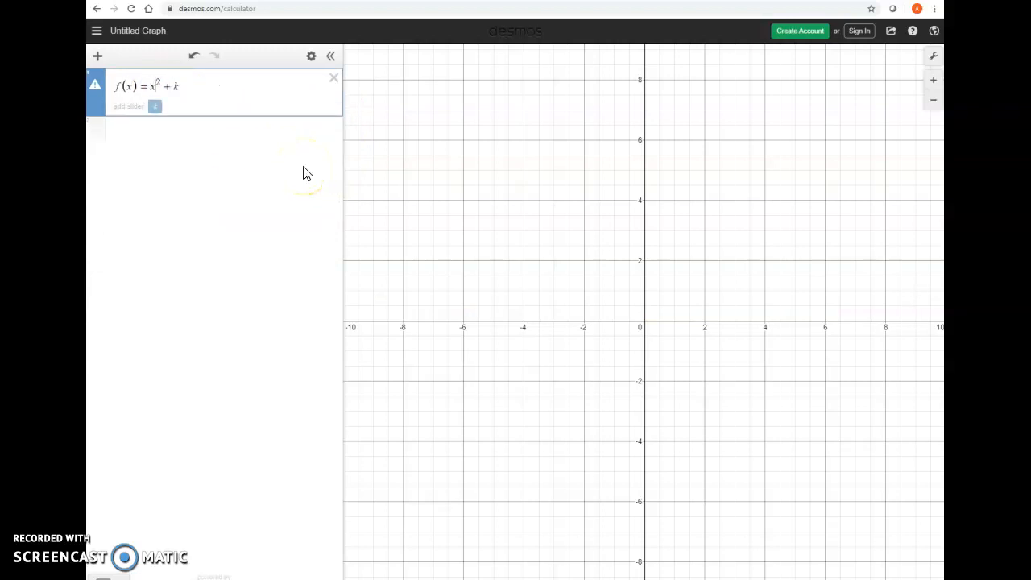
key(Delete)
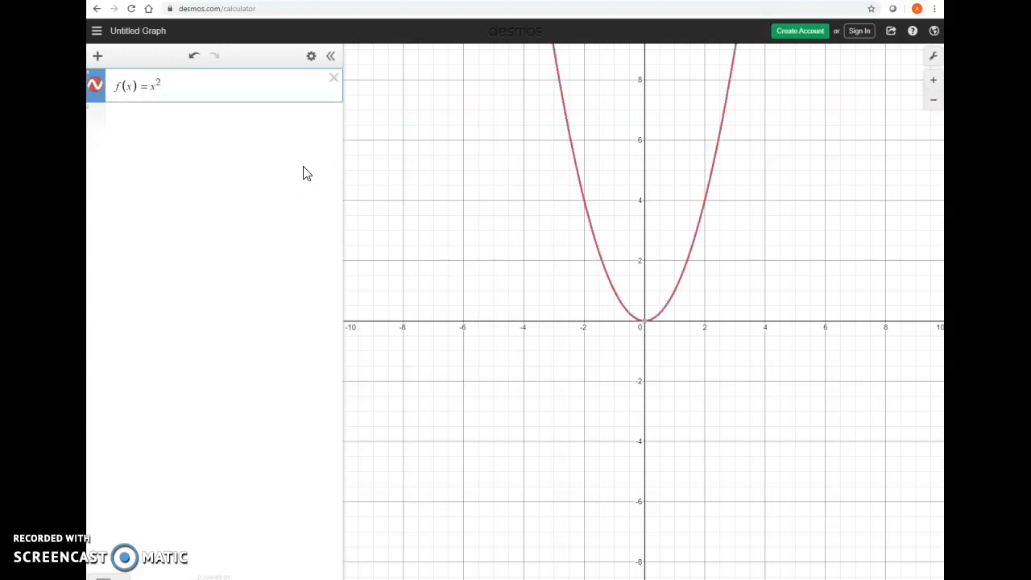
- Add a second expression baf(x-h)+k below the function and create sliders for all four parameters
key(Return)
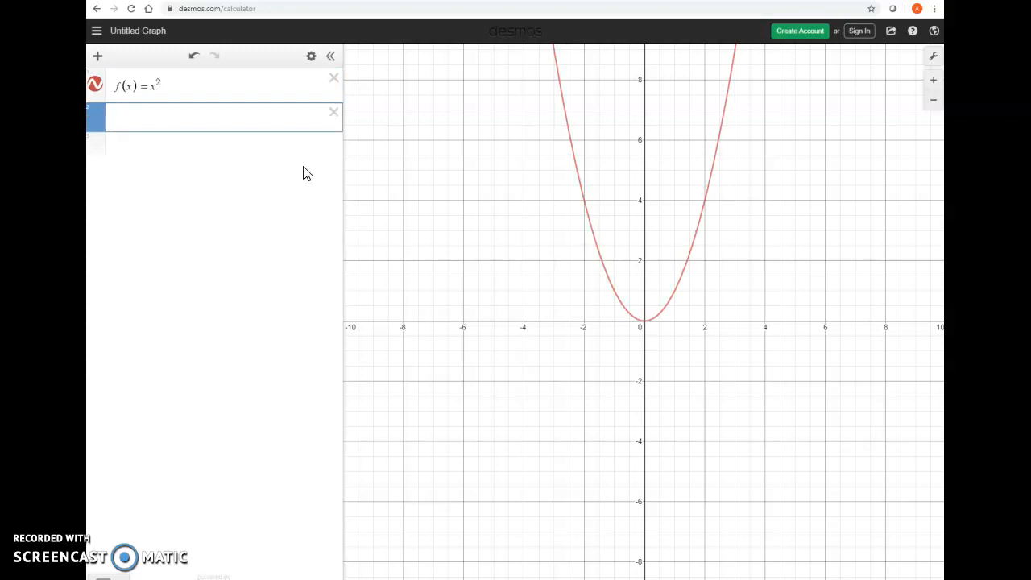
text(ba)
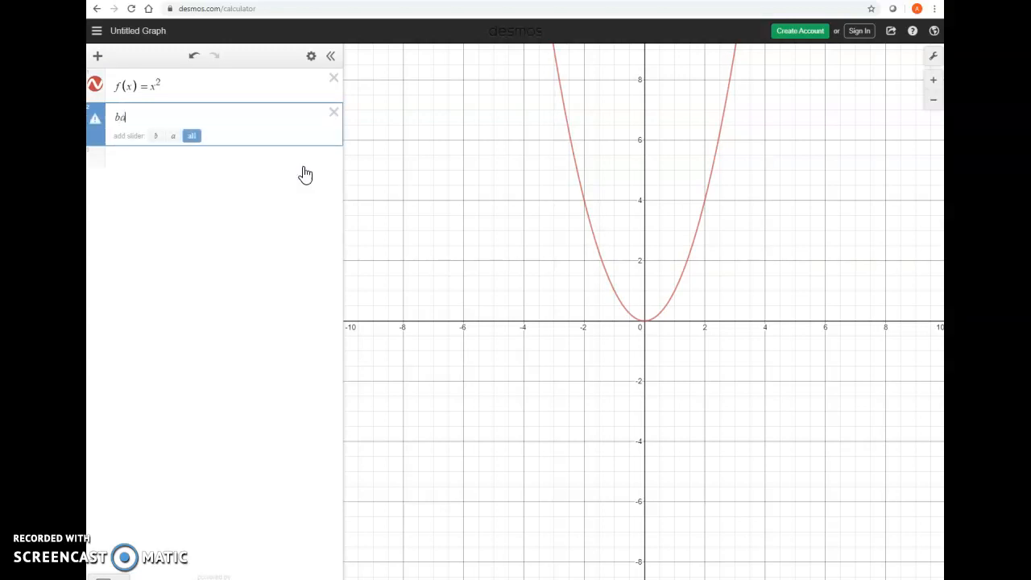
text(f(x)-h)
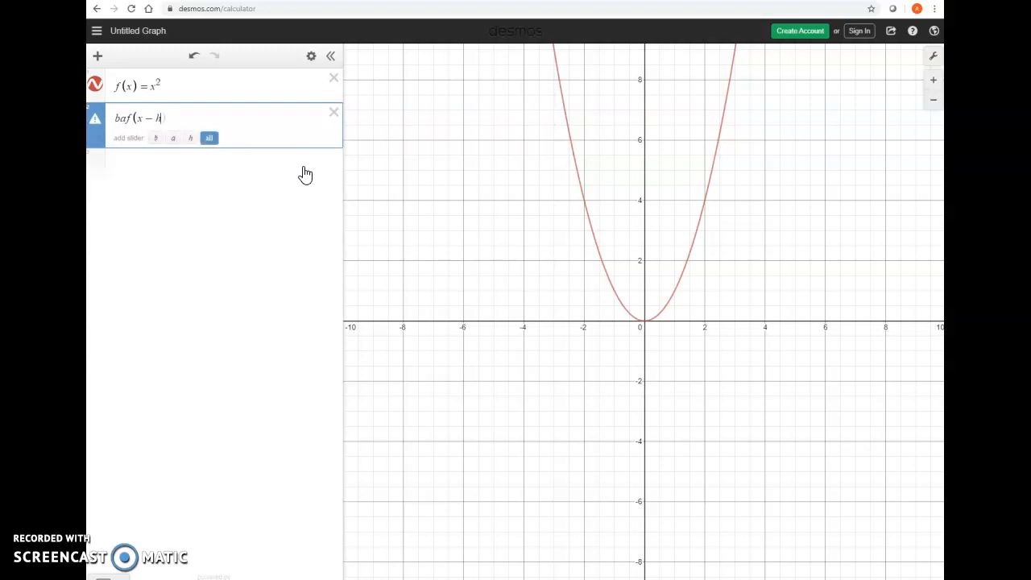
text(_)
key(BackSpace)
text(+k)
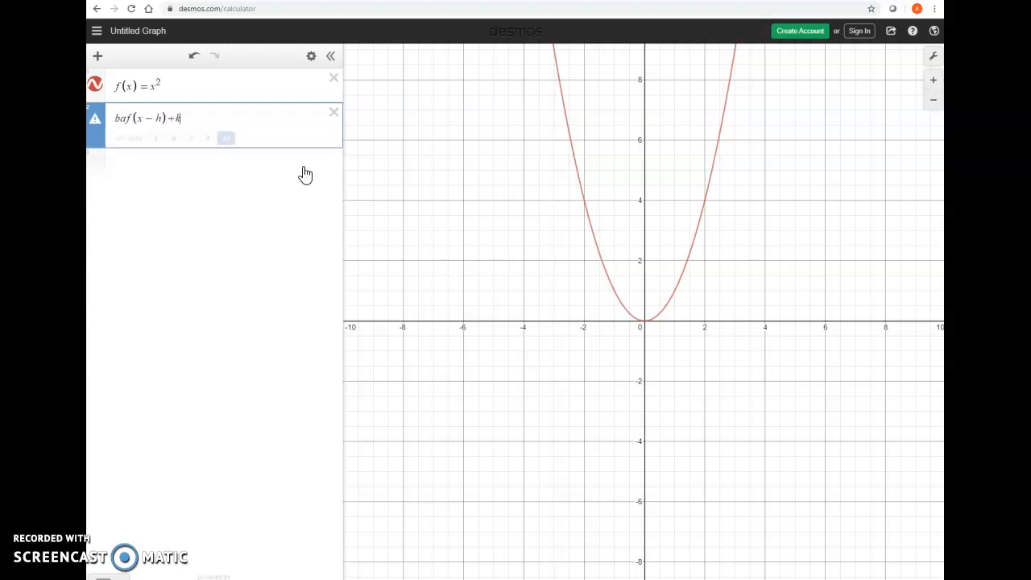
click(255, 120)
click(226, 138)
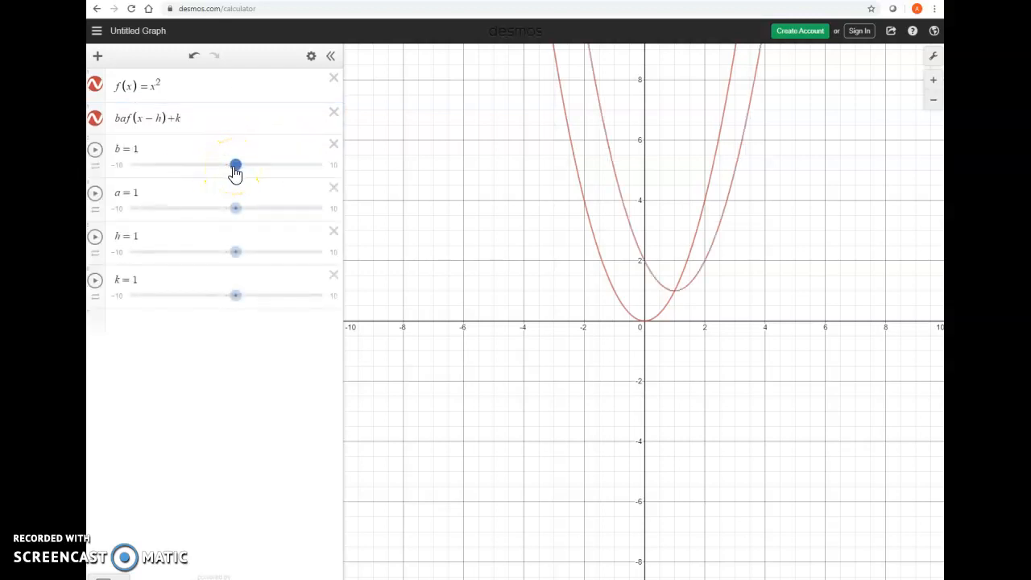
- Change the colour of the transformed function baf(x-h)+k to blue
click(97, 119)
click(97, 119)
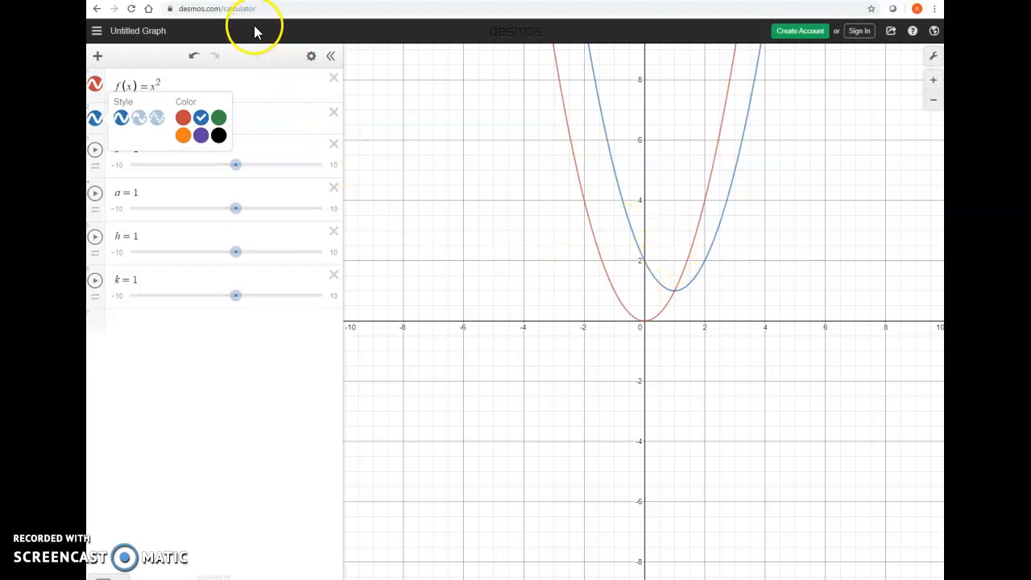
click(177, 467)
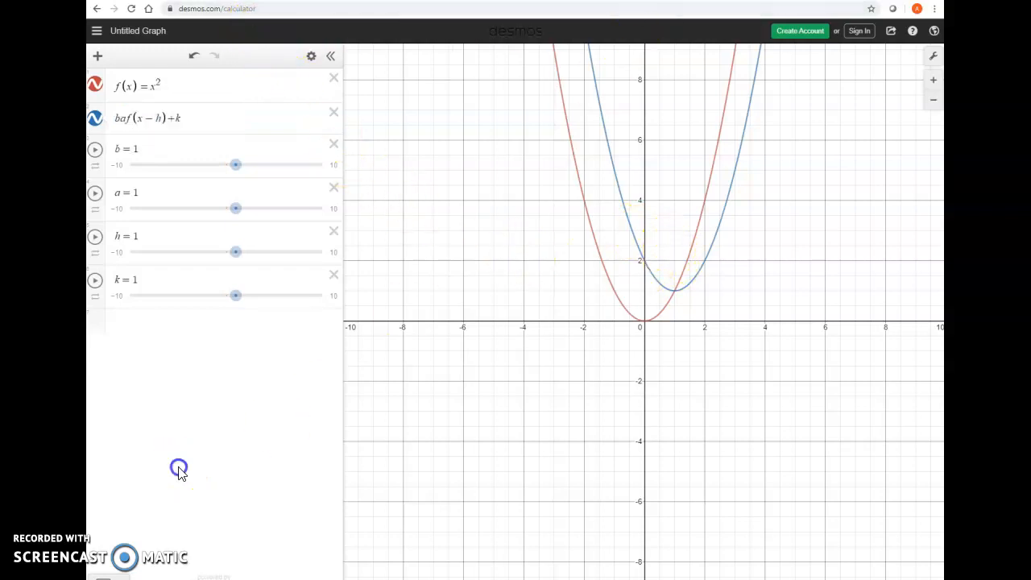
- Limit the b slider to the range -1 to 1 with a step of 2
mouse_move(236, 166)
mouse_down()
mouse_move(224, 172)
mouse_move(236, 169)
mouse_up()
click(147, 153)
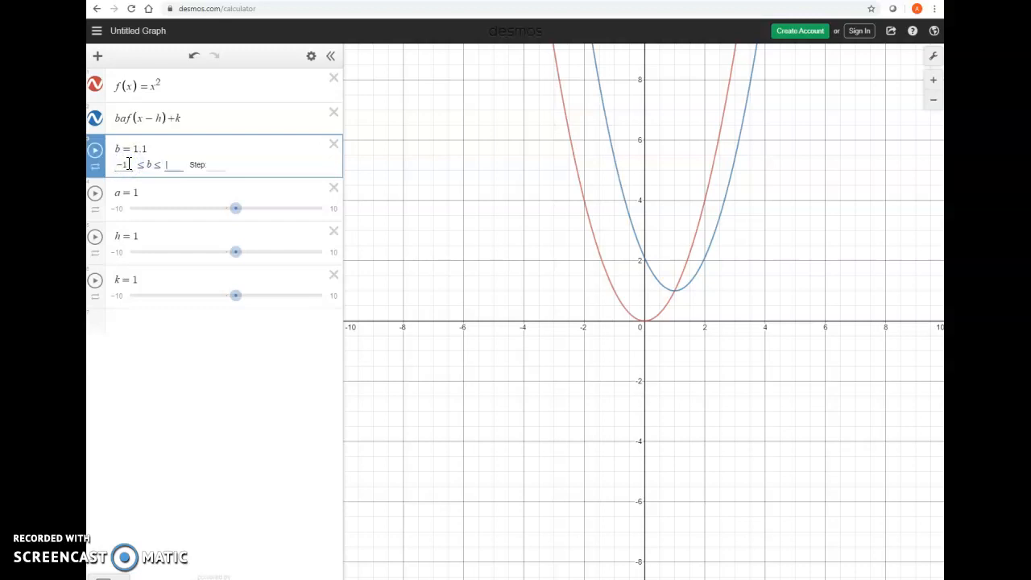
text(1)
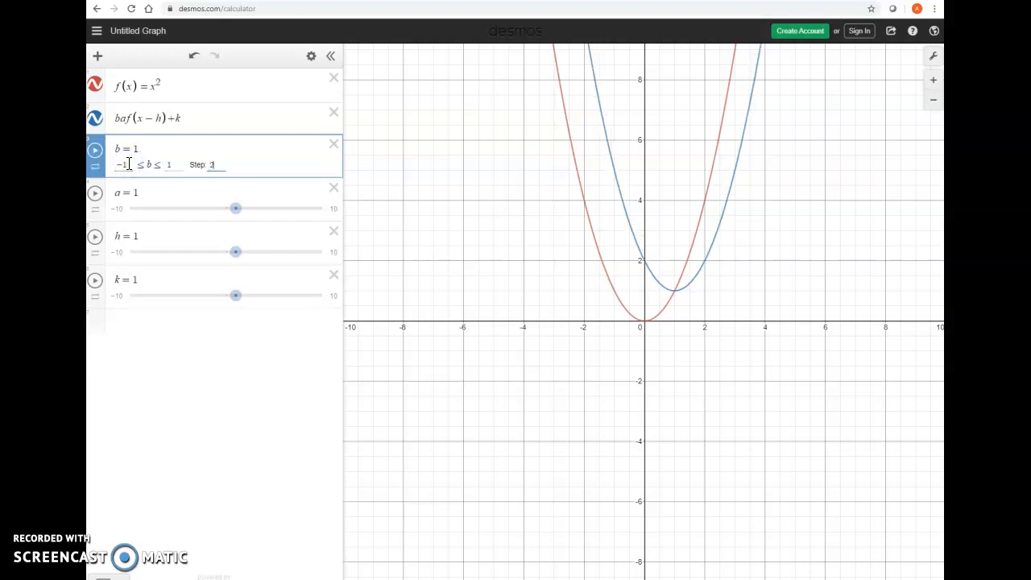
- Limit the a slider to the range 0 to 10
click(145, 204)
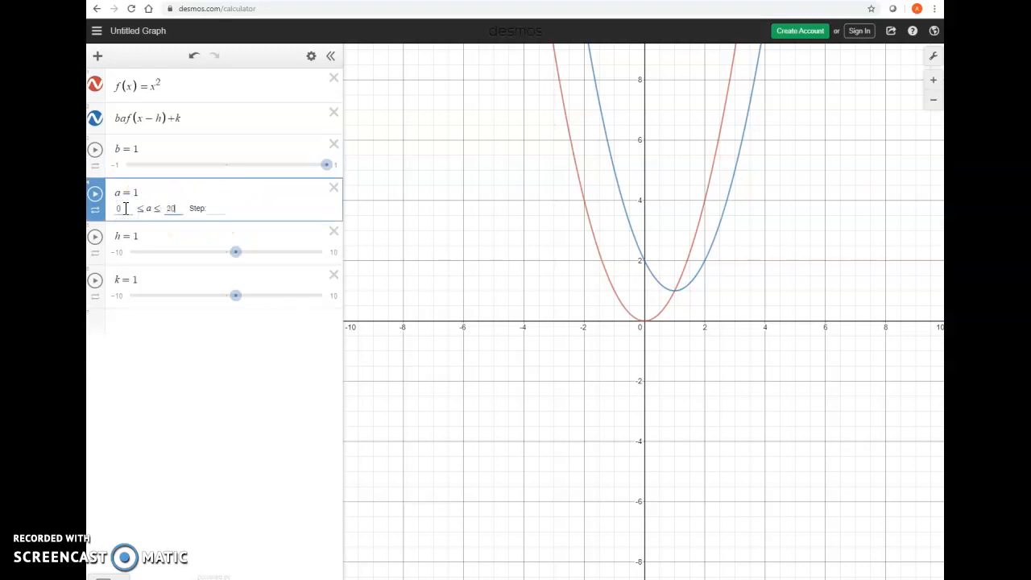
click(170, 213)
click(223, 360)
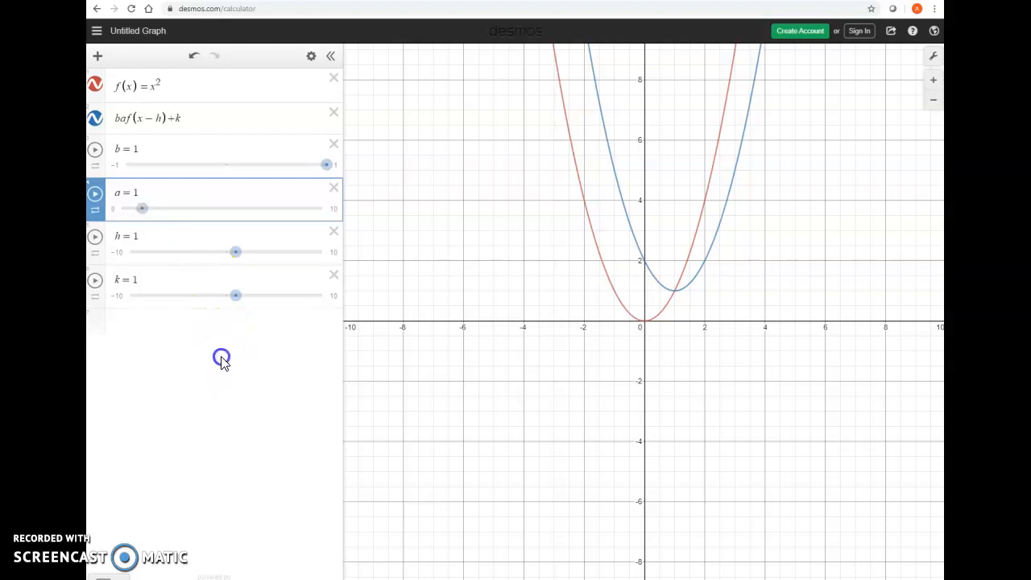
- Try out the b slider, keeping b at 1, and adjust a to 0.7, h to -1.7 and k to 1.4
drag(324, 166, 290, 154)
mouse_move(141, 209)
mouse_down()
mouse_move(130, 211)
mouse_move(338, 216)
mouse_move(139, 216)
mouse_up()
drag(235, 252, 293, 260)
mouse_move(241, 309)
mouse_down()
mouse_move(128, 308)
mouse_move(239, 298)
mouse_up()
drag(289, 252, 210, 256)
- Replace the parent function's x^2 with the absolute value so that it reads f(x)=|x|
click(165, 85)
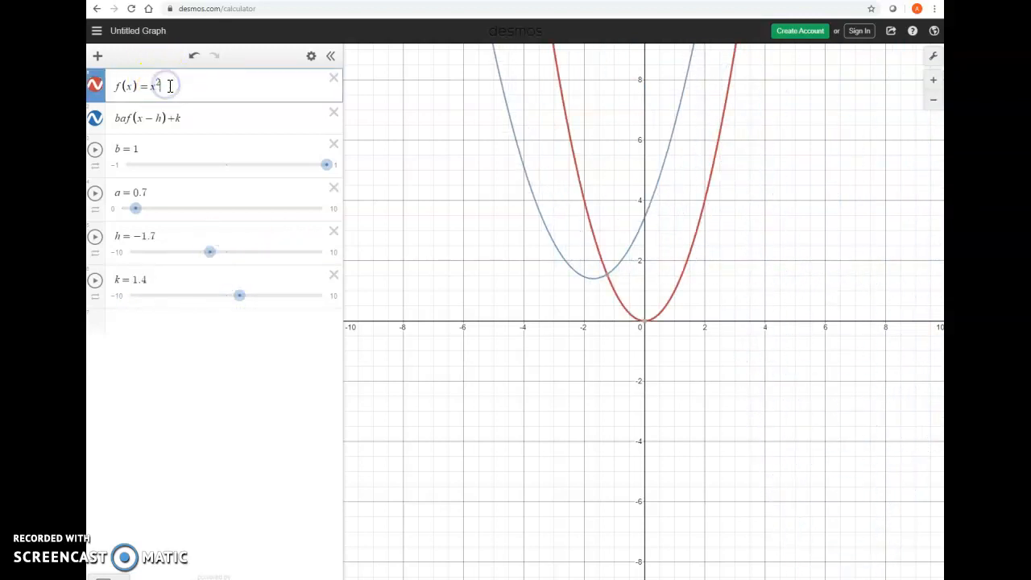
key(BackSpace)
key(BackSpace)
key(BackSpace)
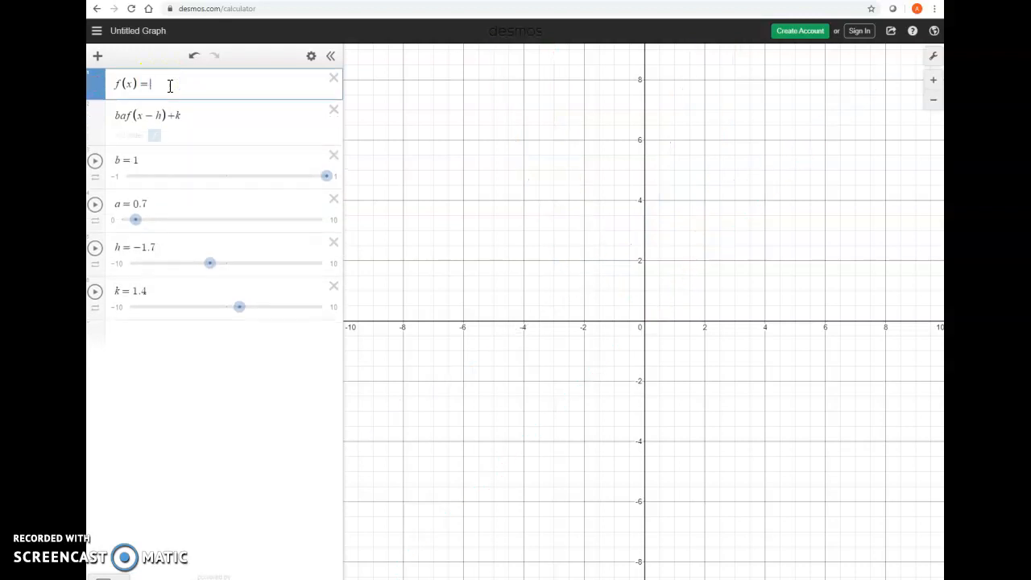
text(|x|)
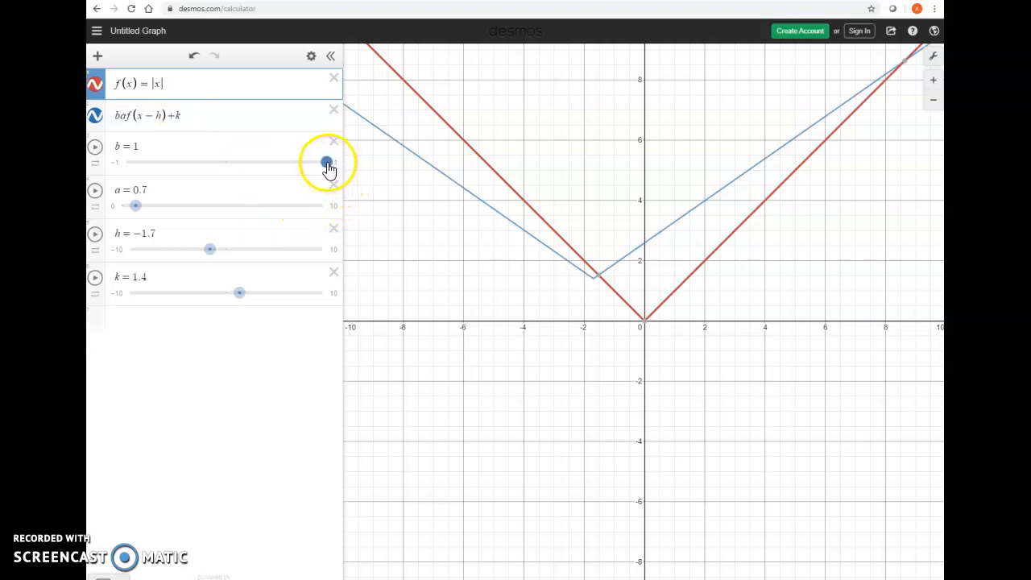
- Try out the b slider on the absolute value graph, keeping b at 1, and adjust k to 2.2 and h to -0.9
click(298, 165)
drag(322, 165, 301, 164)
mouse_move(245, 306)
mouse_down()
mouse_move(204, 300)
mouse_move(249, 297)
mouse_up()
mouse_move(201, 249)
mouse_down()
mouse_move(266, 258)
mouse_move(218, 251)
mouse_up()
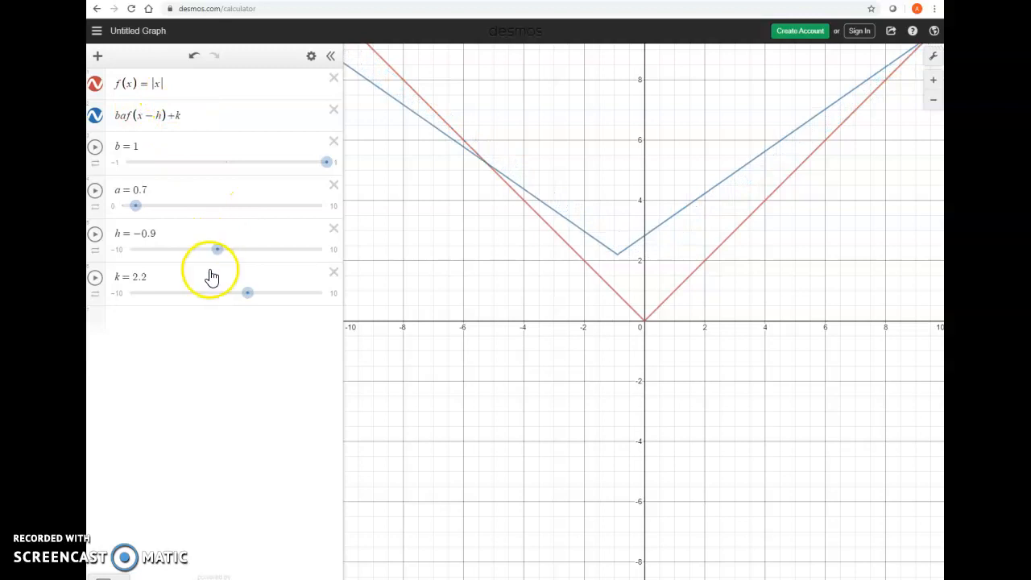